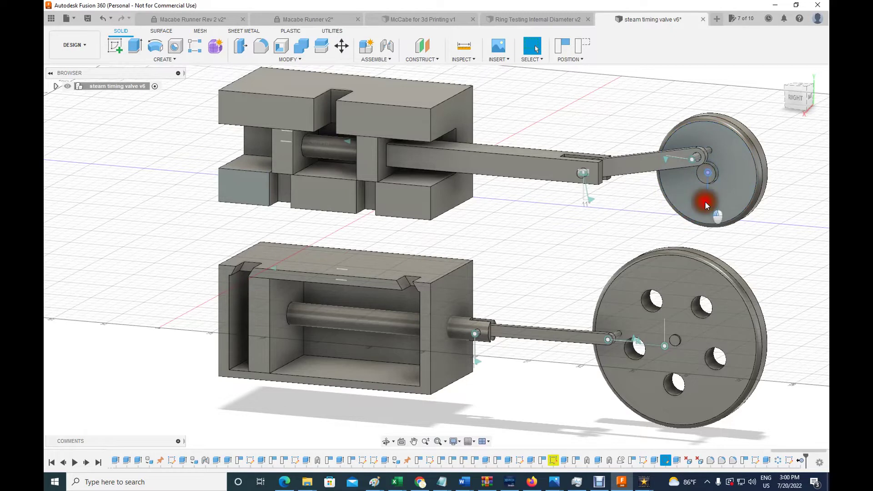
Animate the whole model from the small valve wheel's rotary joint, examine the valve and piston motion from several angles, and end the animation
right_click(705, 201)
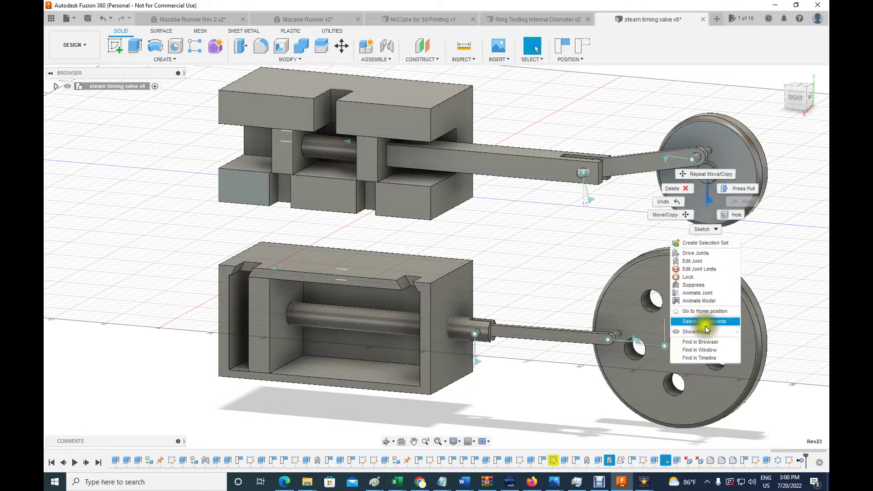
click(682, 300)
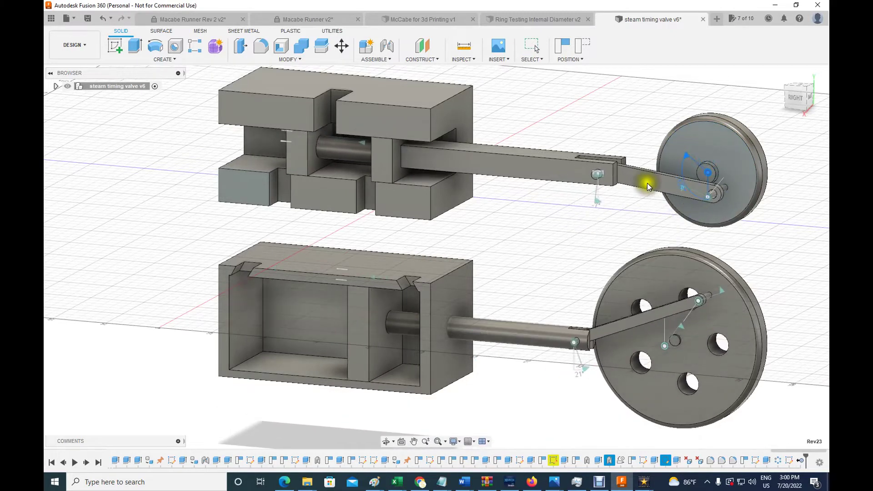
drag(795, 100, 808, 97)
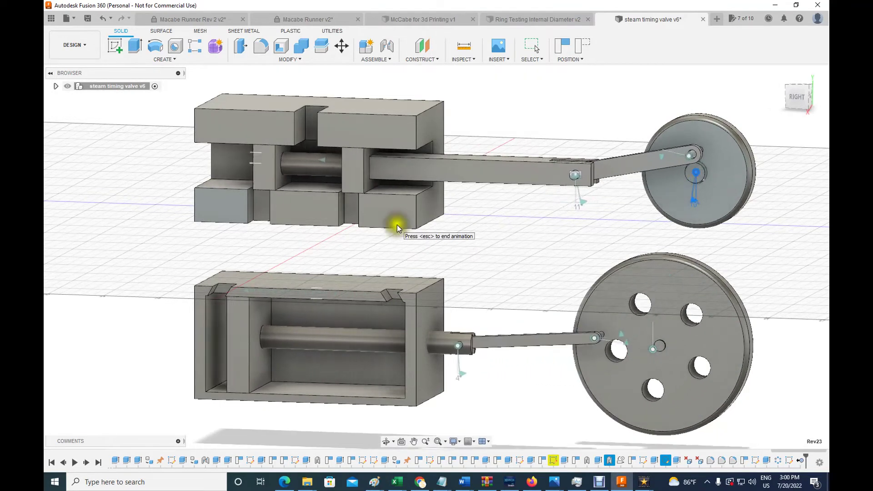
click(341, 175)
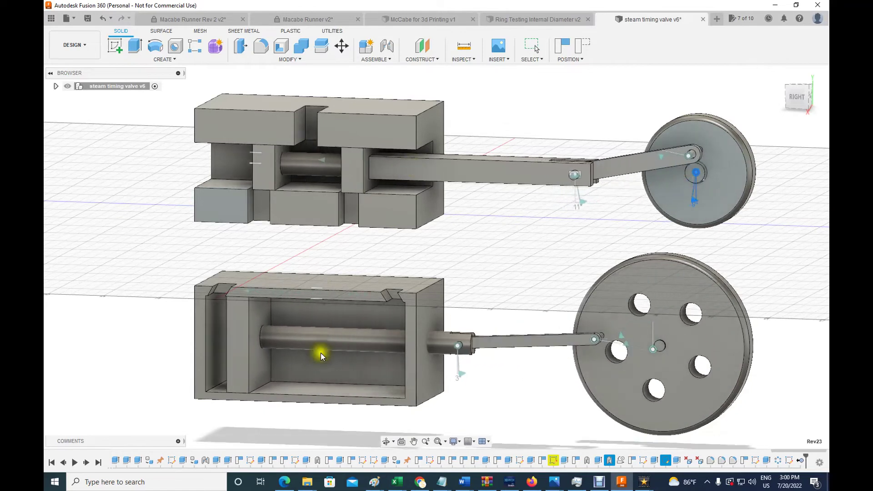
click(331, 340)
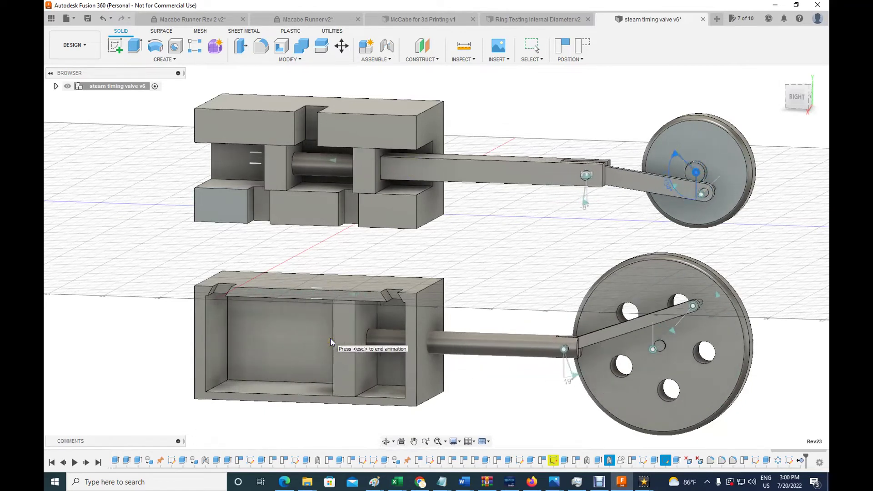
click(733, 190)
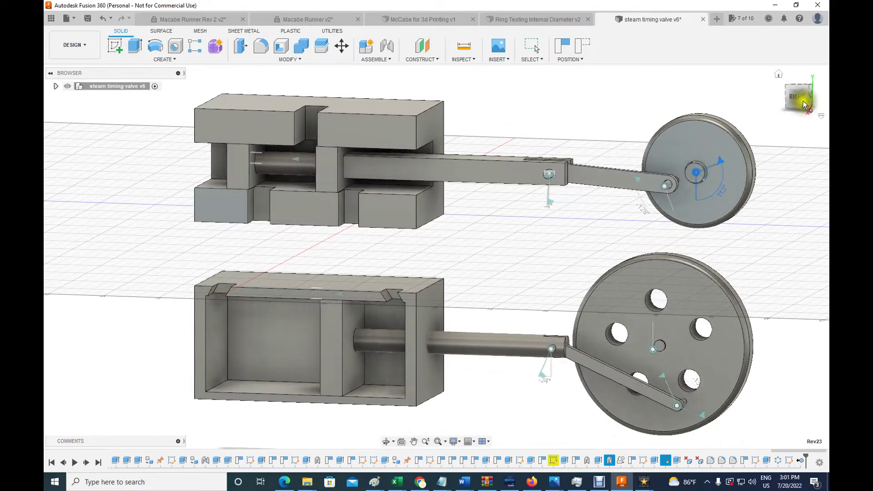
mouse_move(799, 98)
mouse_down()
mouse_move(819, 105)
mouse_move(784, 90)
mouse_up()
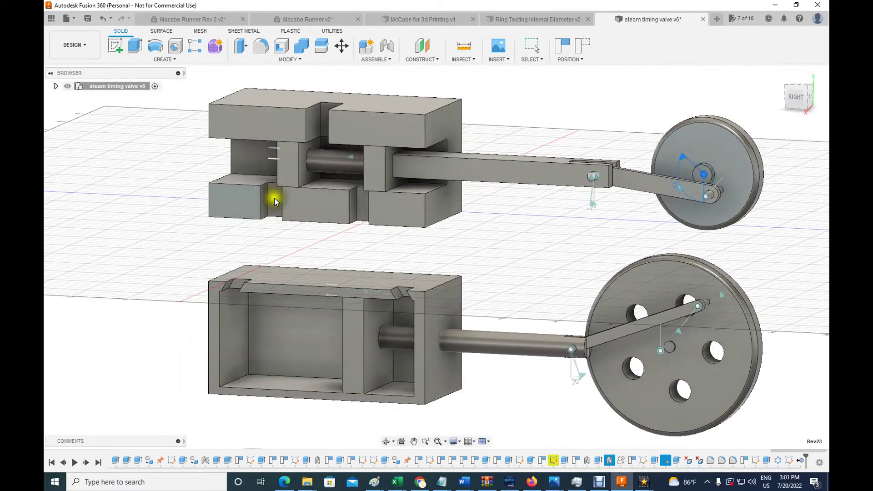
drag(798, 97, 181, 244)
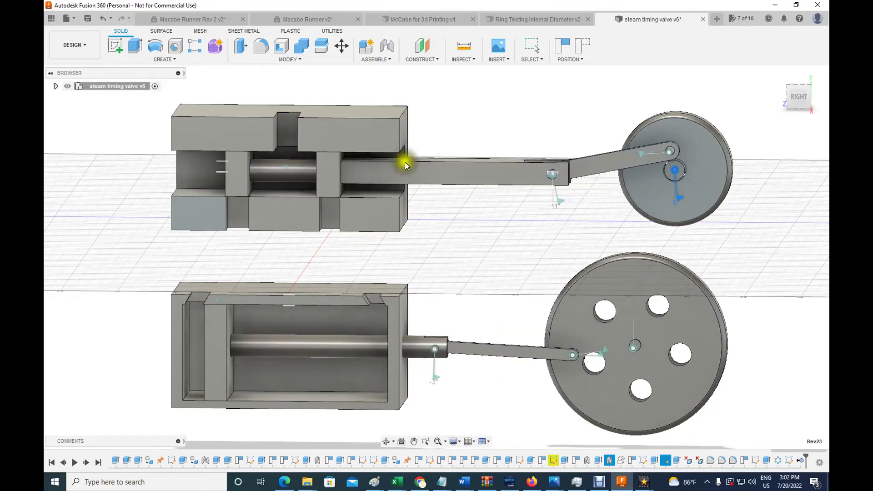
click(576, 116)
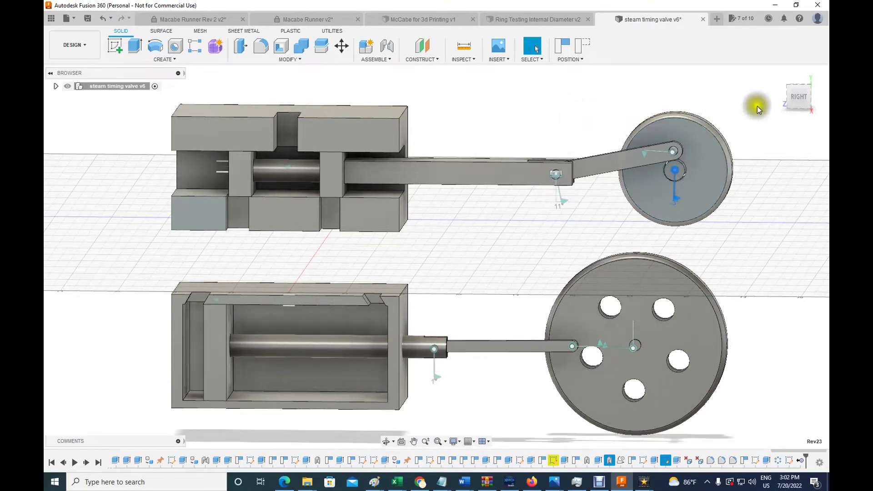
Drive the small valve wheel's rotary joint through 7.4 and 17.4 degrees to 62.4 degrees to examine the valve and piston positions
drag(813, 98, 799, 98)
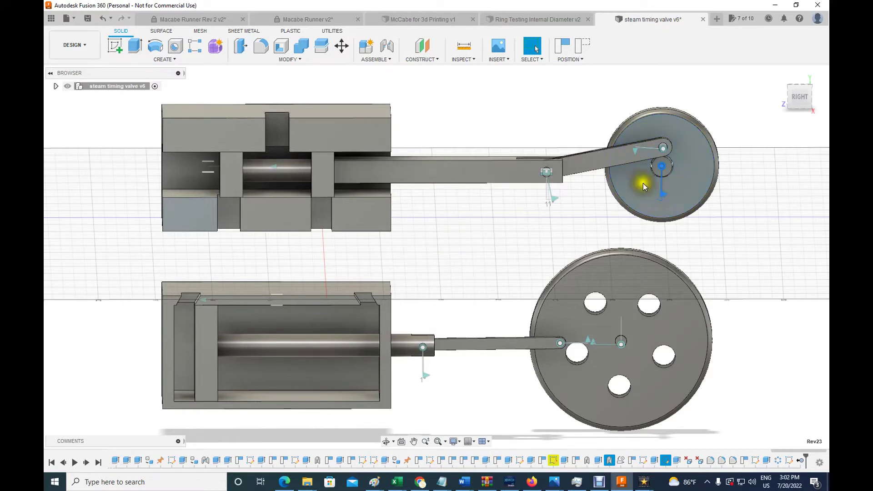
drag(663, 194, 666, 217)
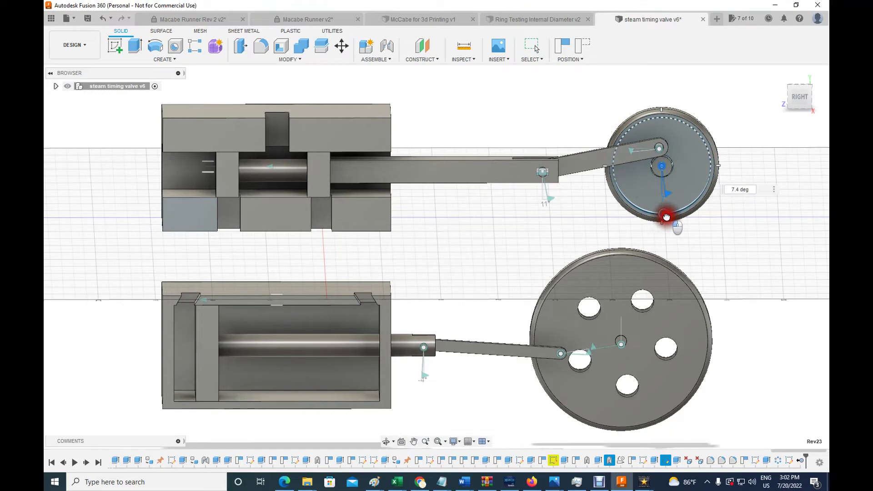
drag(668, 217, 677, 217)
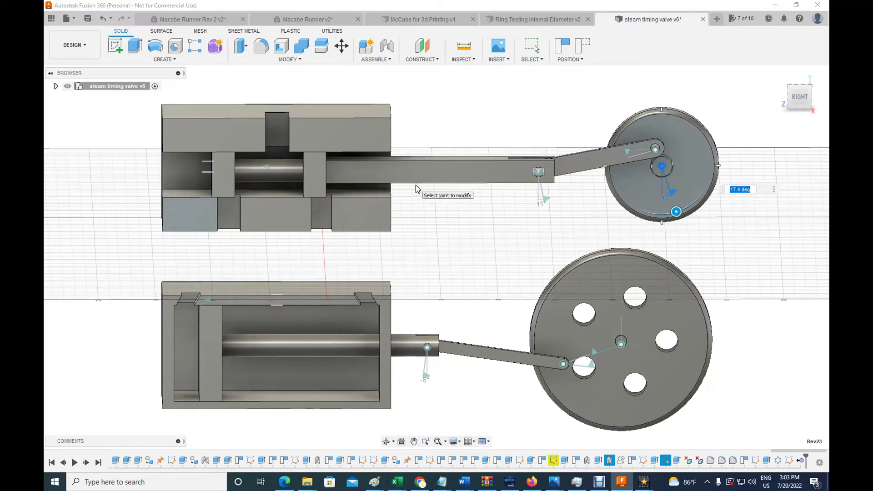
click(663, 125)
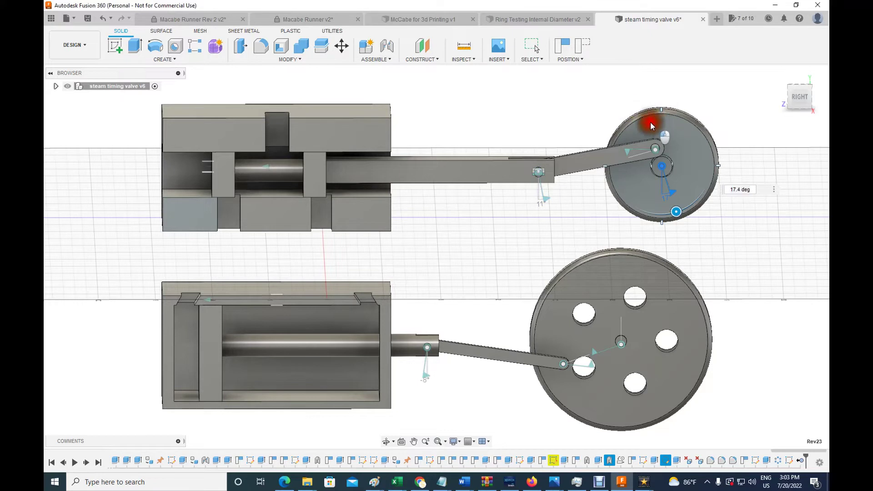
drag(675, 212, 715, 194)
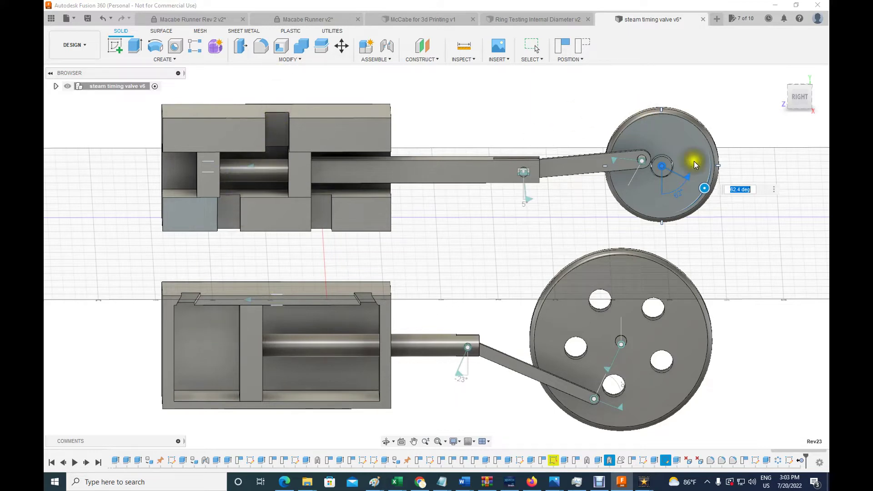
Drive the small wheel's joint through 177.4 and 182.4 degrees to 187.4 degrees to examine the valve timing near the piston's stroke end
drag(704, 188, 665, 103)
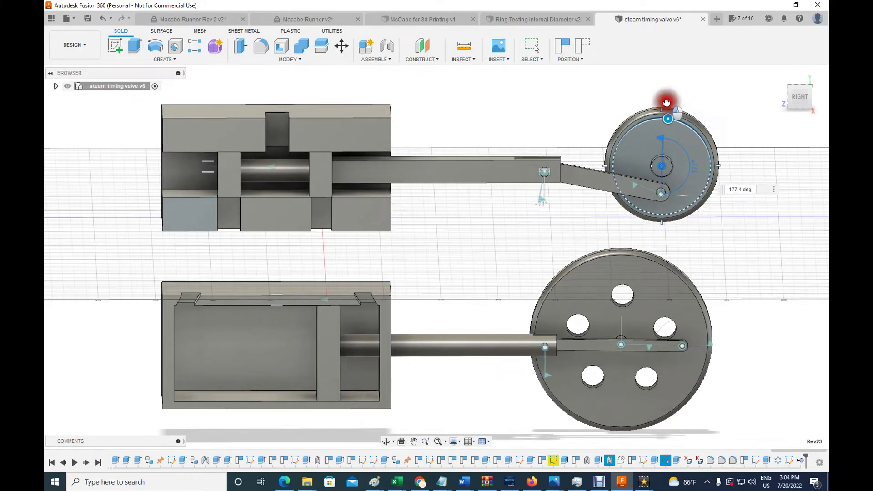
drag(666, 103, 660, 103)
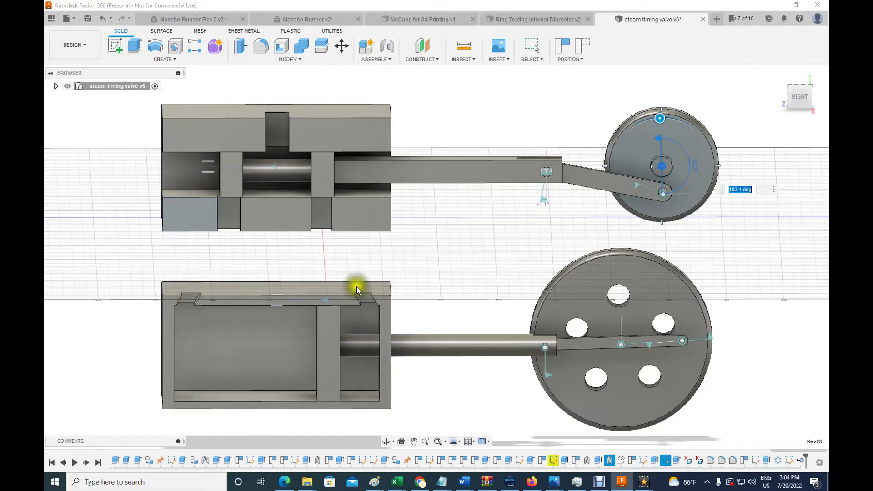
click(659, 119)
drag(659, 119, 656, 120)
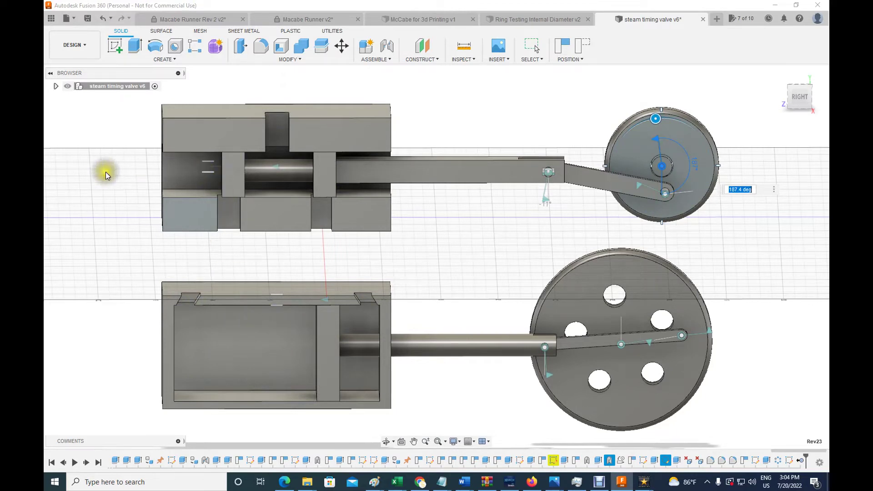
Rotate the small wheel's joint to 277.4 degrees and back to 272.4 degrees to examine the valve and piston positions
drag(655, 117, 599, 172)
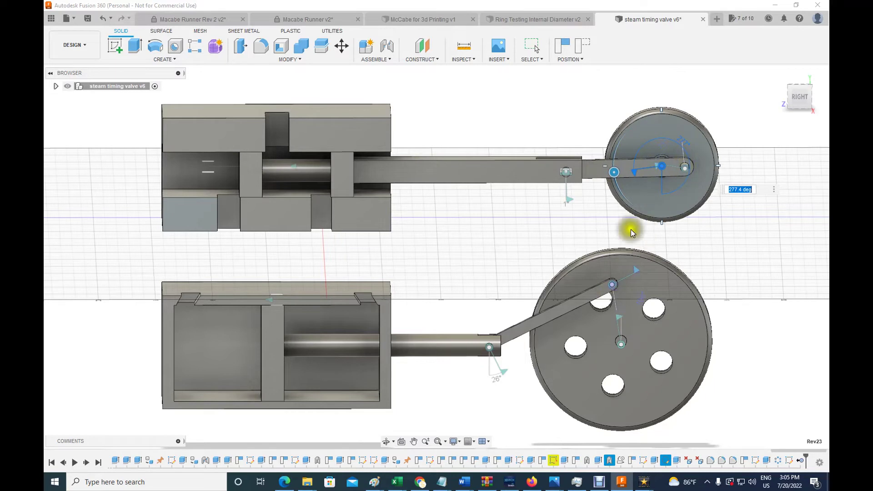
click(613, 174)
drag(613, 174, 613, 170)
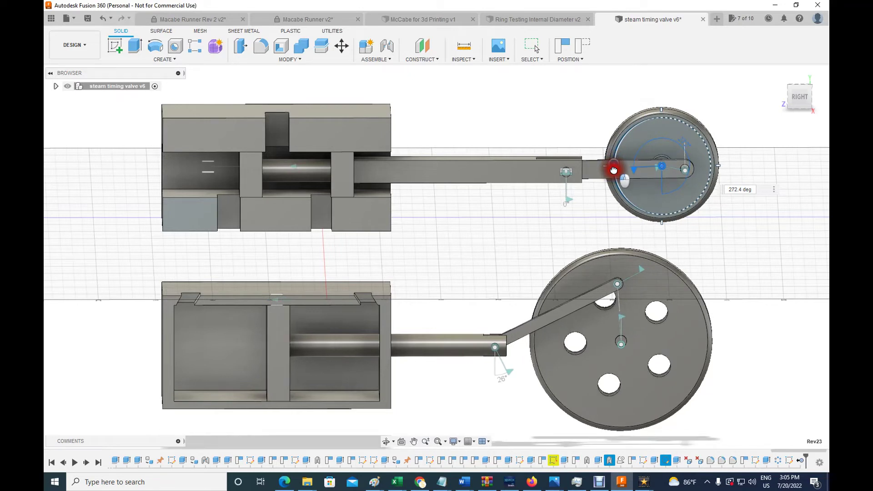
drag(613, 170, 613, 170)
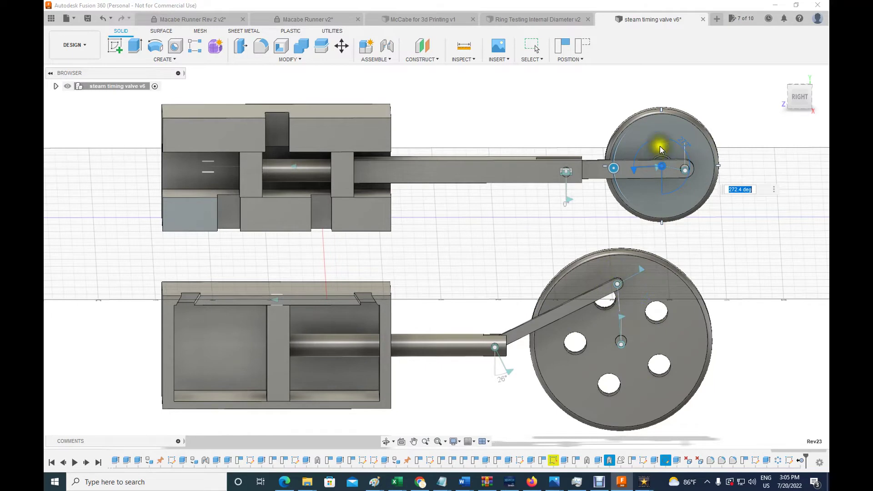
Complete the small wheel's revolution through 357.4 and 2.4 degrees, continue to 202.4 degrees, and leave joint driving
drag(612, 169, 658, 420)
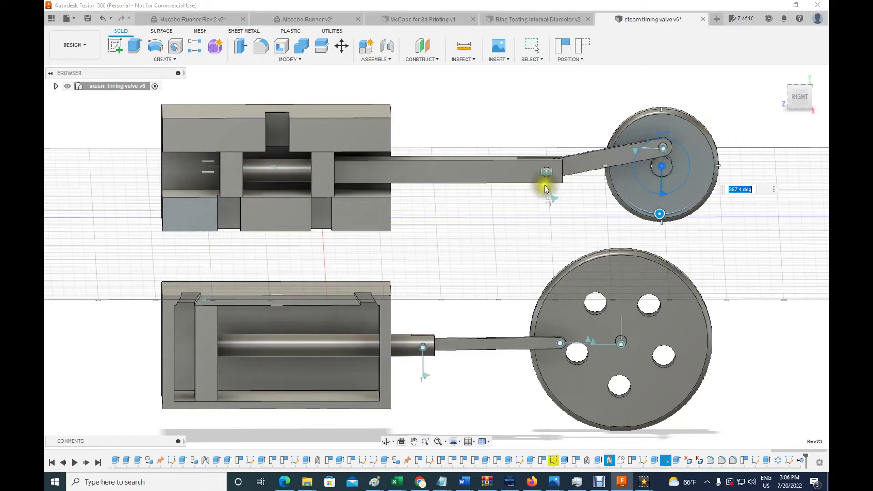
click(659, 214)
drag(661, 214, 663, 213)
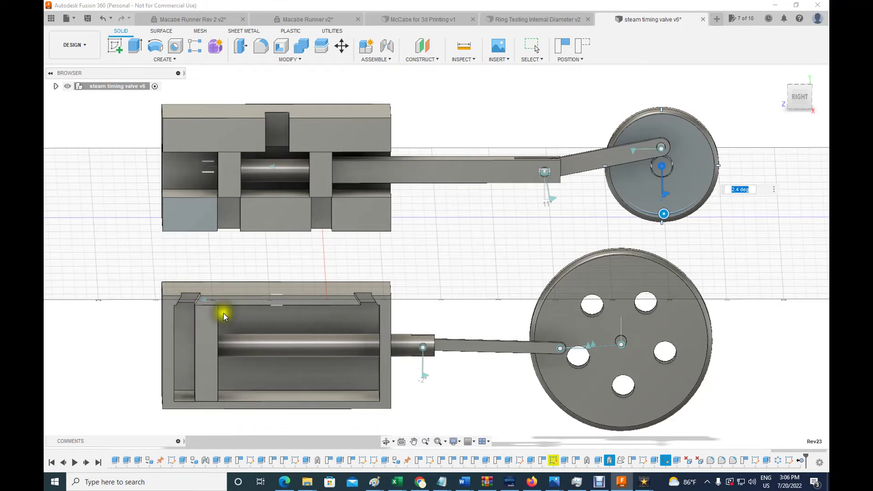
drag(664, 214, 643, 122)
mouse_move(800, 98)
mouse_down()
mouse_move(742, 96)
mouse_move(795, 97)
mouse_up()
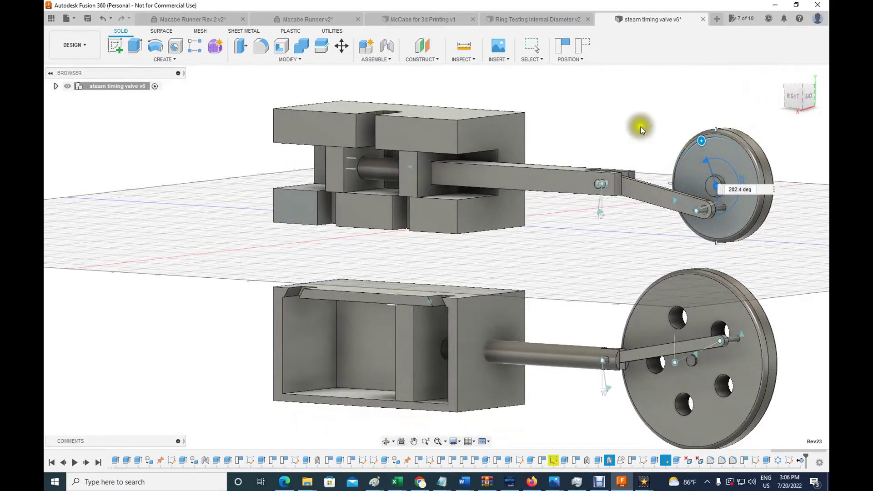
click(624, 132)
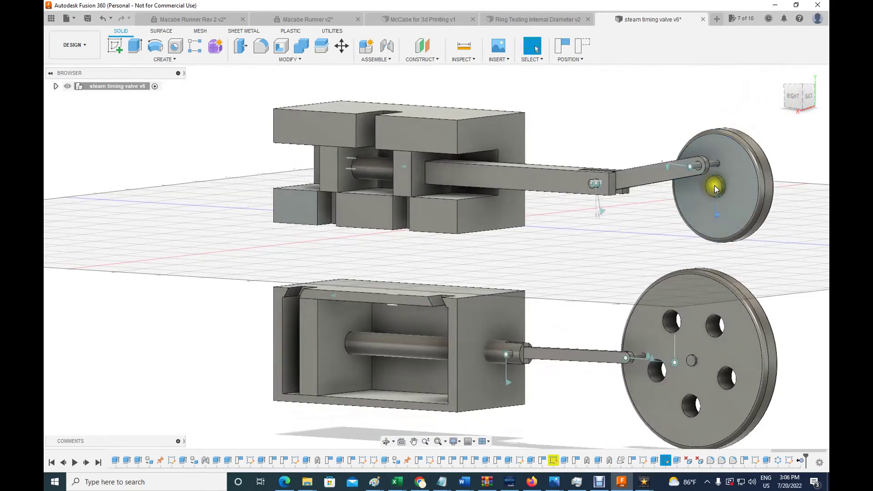
Examine the Motion Link assembly command and the rotary joints of the small valve wheel and the large flywheel
click(792, 97)
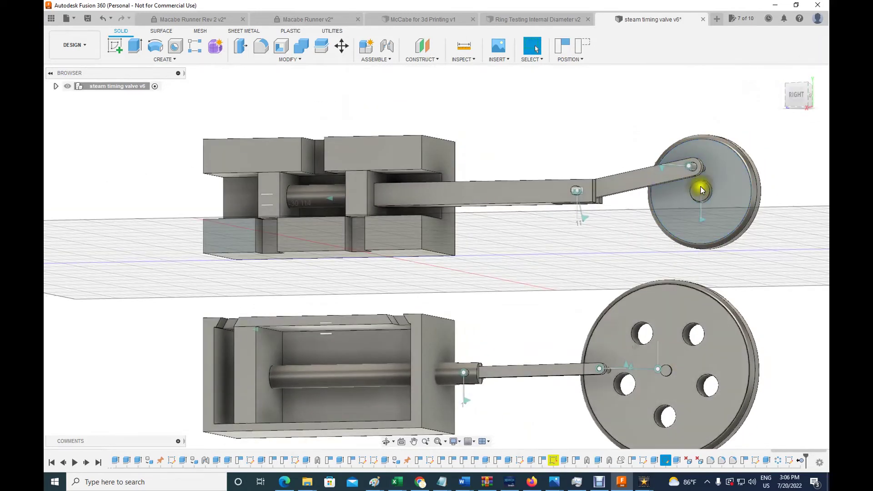
click(381, 62)
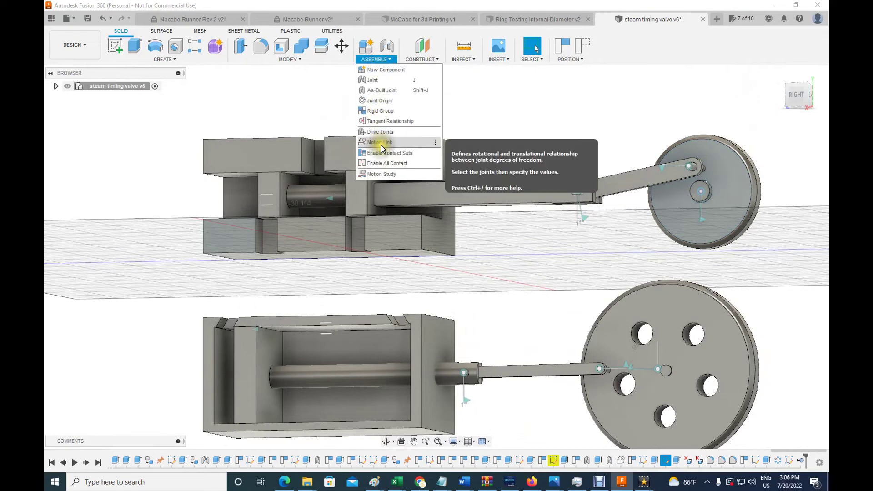
click(563, 108)
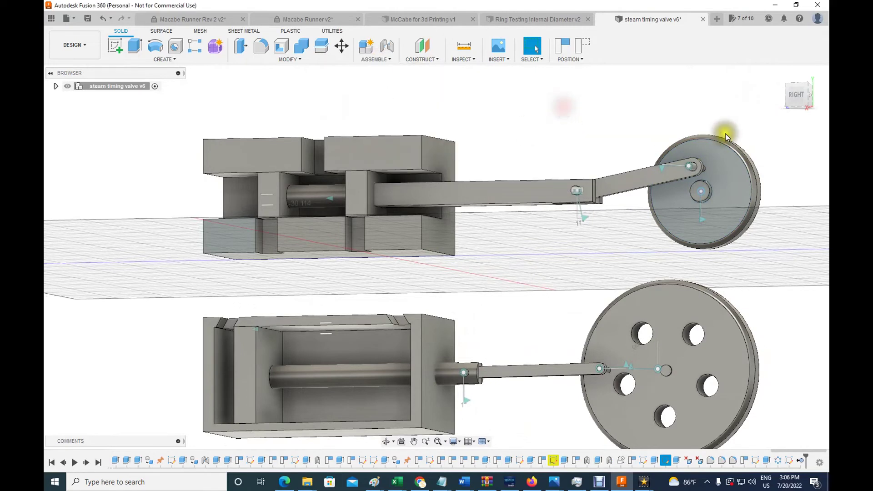
click(700, 214)
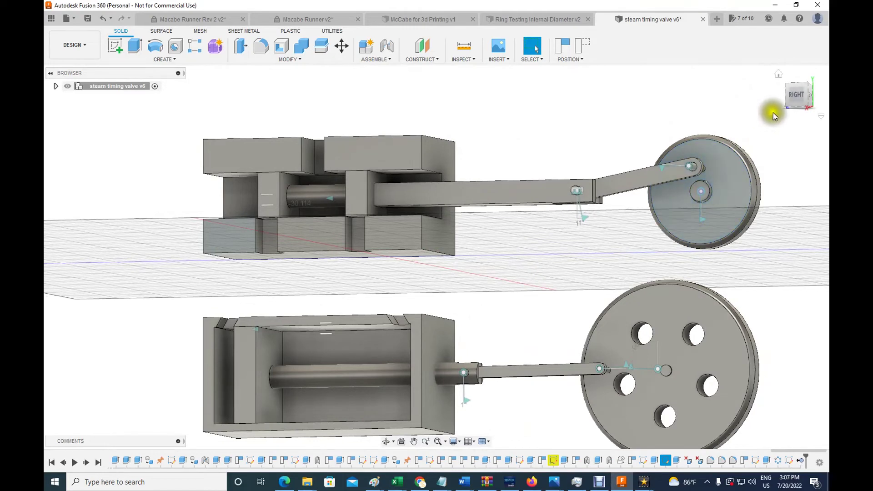
drag(789, 102, 801, 110)
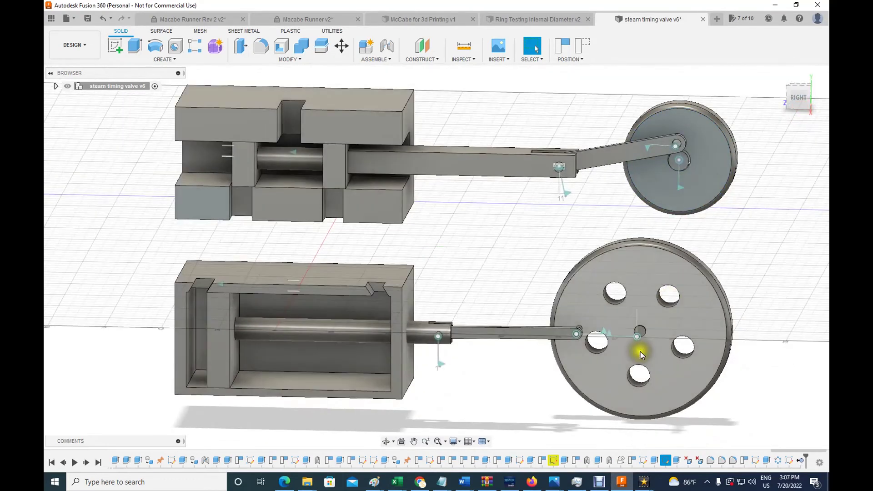
click(681, 190)
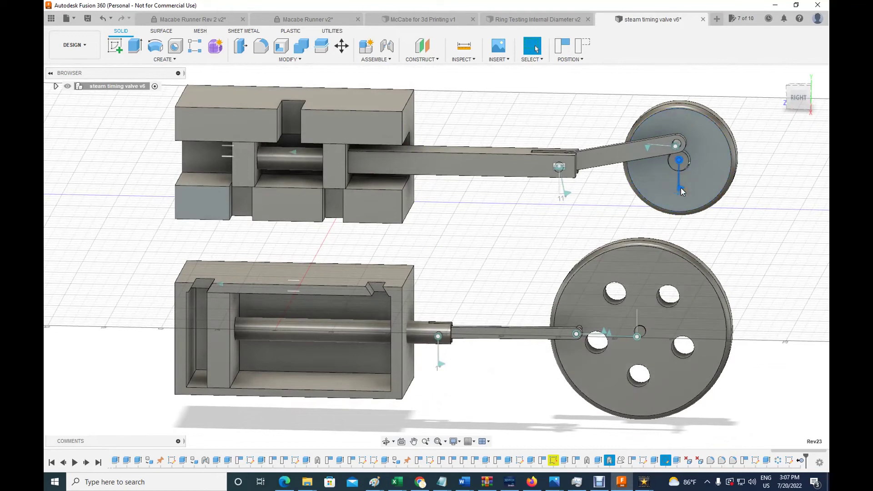
click(615, 375)
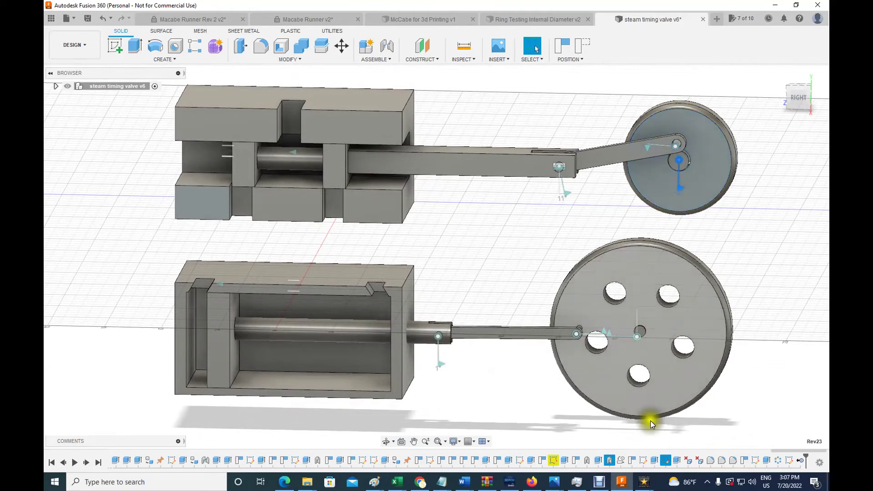
click(608, 333)
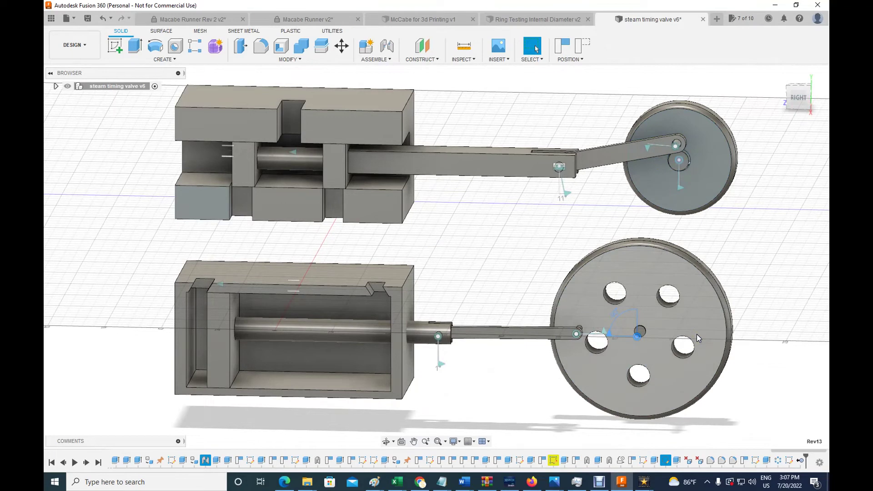
Run the model animation again from the small valve wheel's rotary joint
click(704, 223)
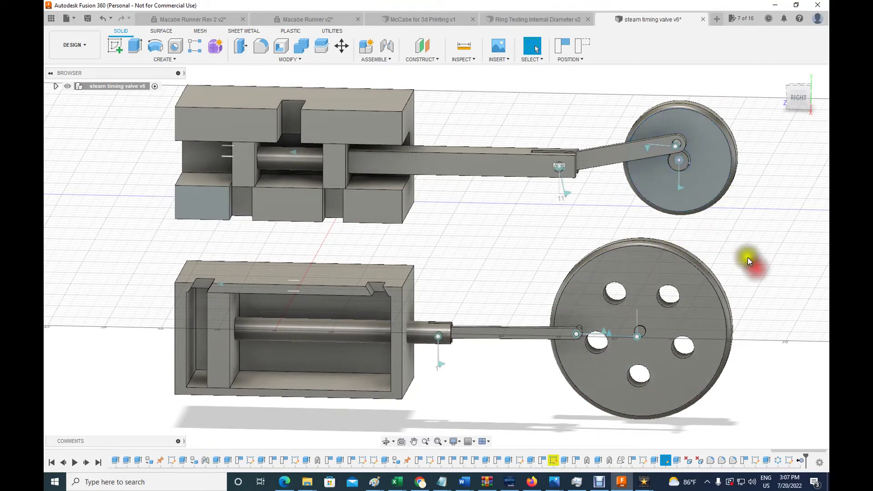
right_click(679, 187)
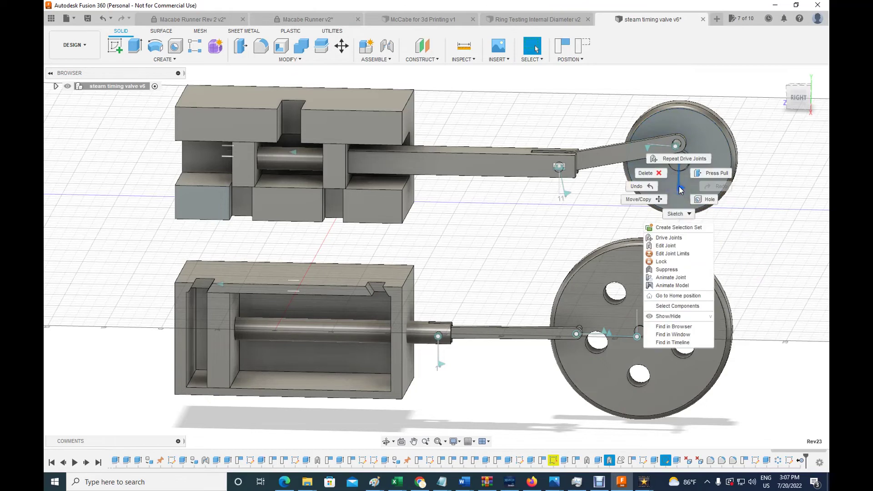
click(677, 286)
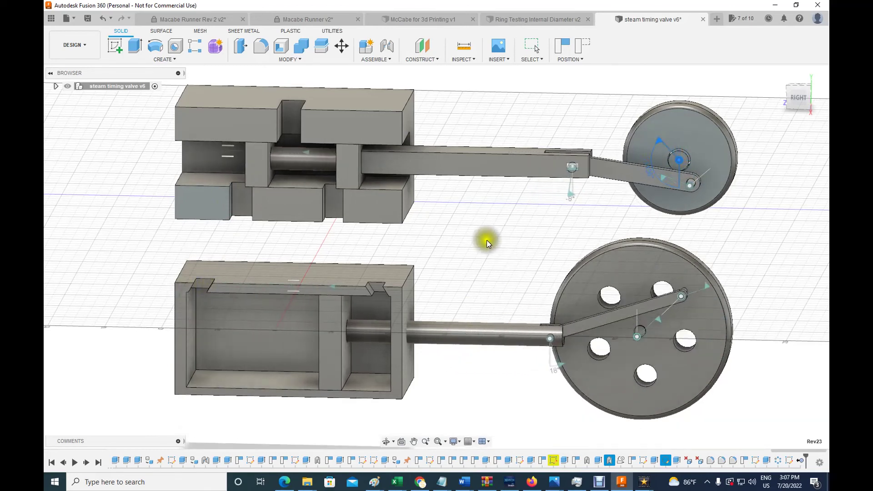
Animate the model from the large flywheel's rotary joint and examine how the piston and timing valve move together
scroll(448, 249, down, 2)
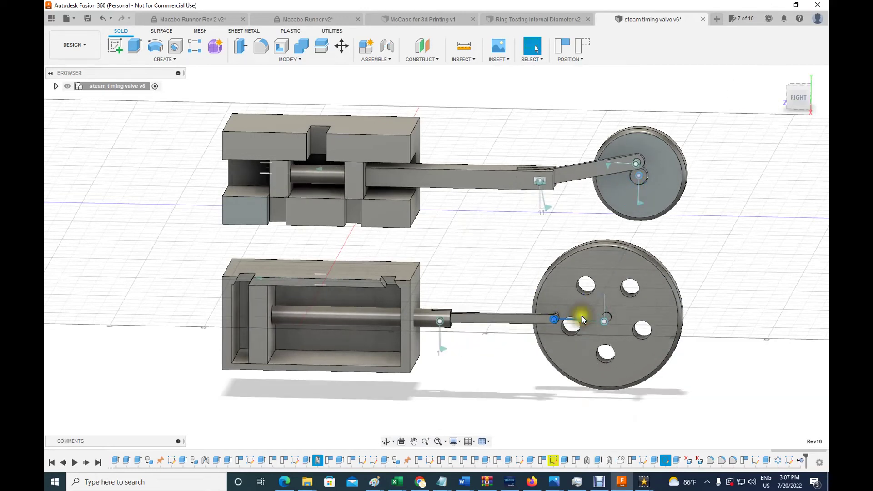
scroll(585, 316, up, 4)
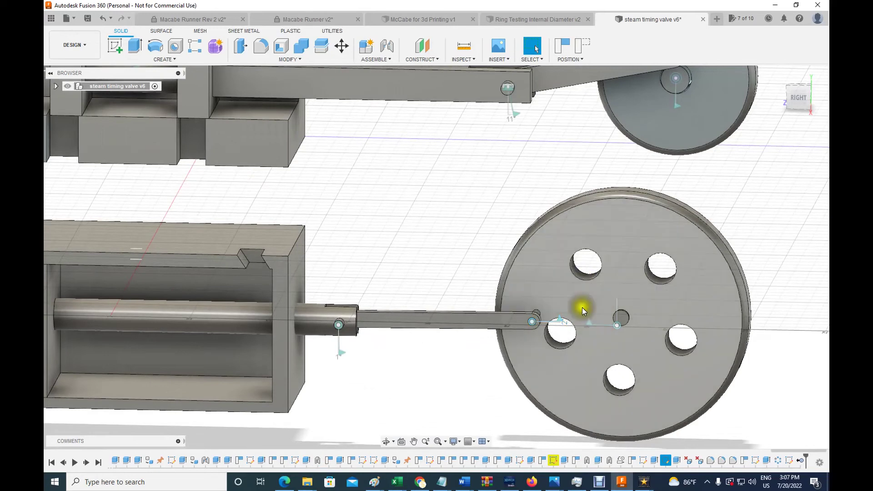
right_click(590, 324)
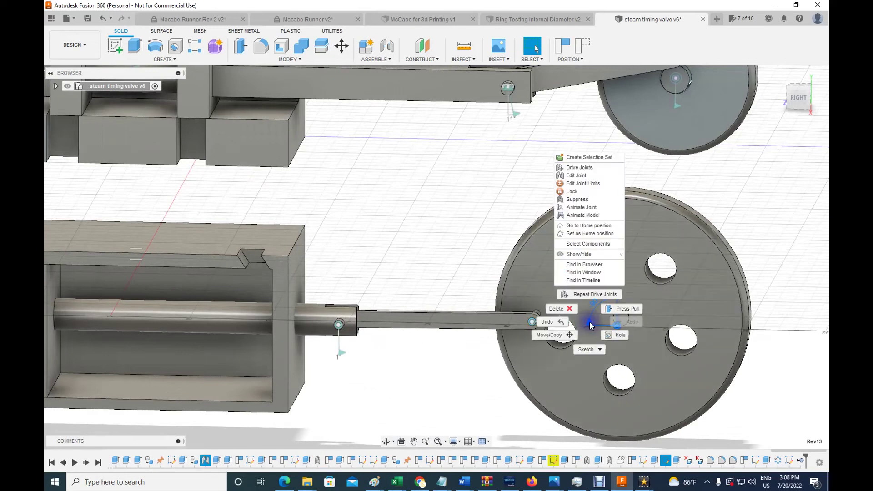
click(588, 216)
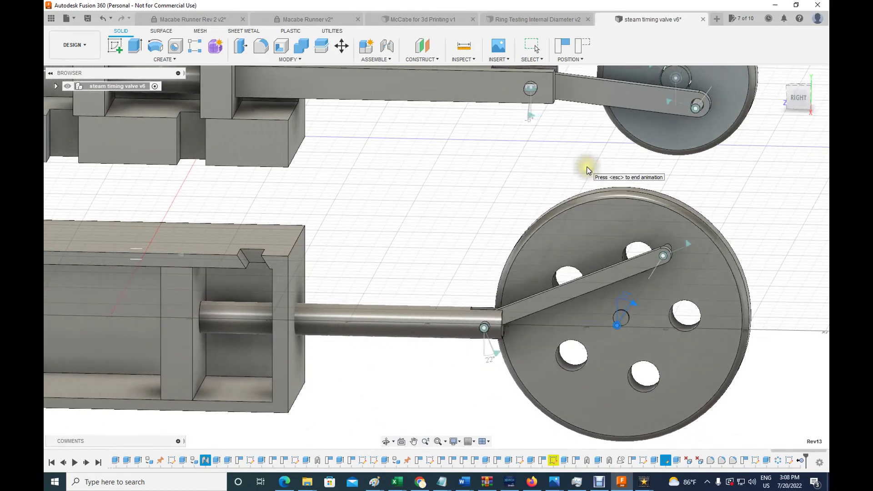
scroll(587, 166, down, 6)
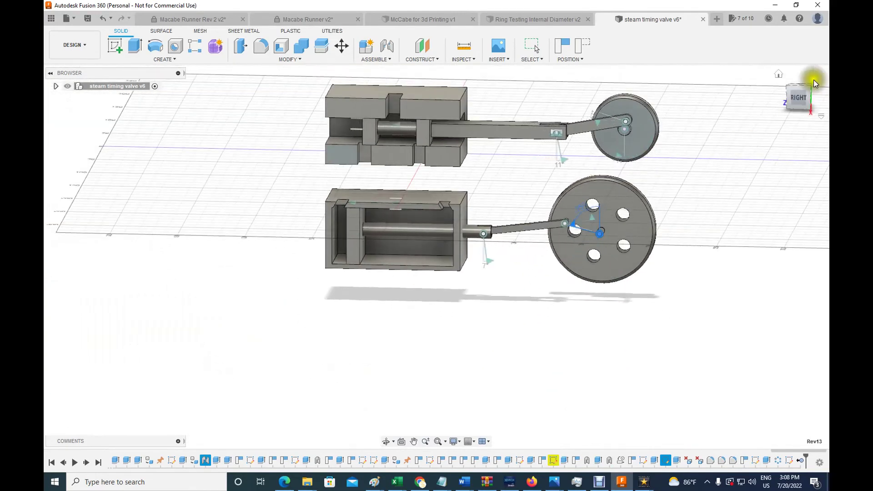
mouse_move(794, 99)
shift+middle_down()
mouse_move(783, 111)
mouse_move(797, 94)
mouse_move(800, 109)
shift+middle_up()
drag(800, 108, 799, 109)
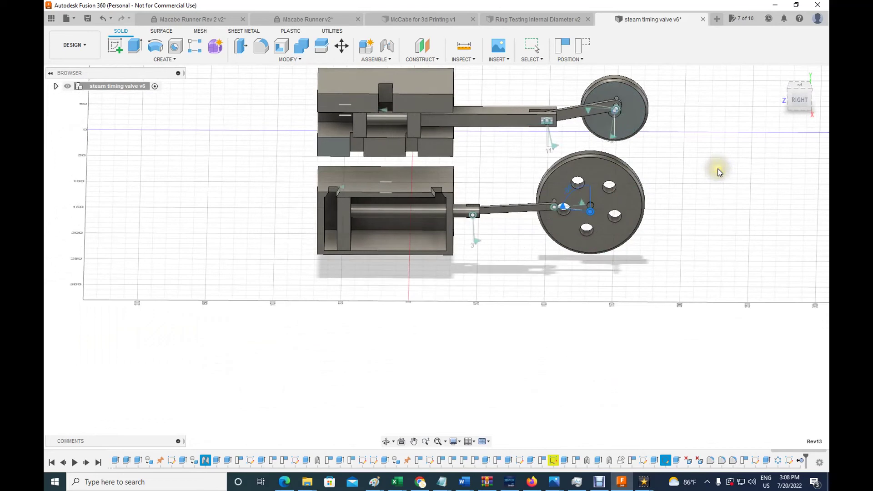
Turn the large flywheel by hand to move the linked piston and valve, and animate the model again from its rotary joint
click(593, 166)
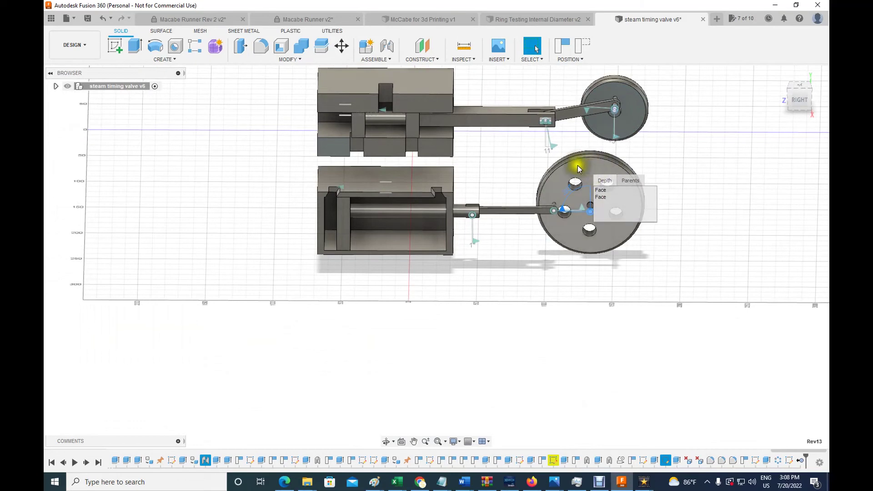
drag(583, 166, 604, 166)
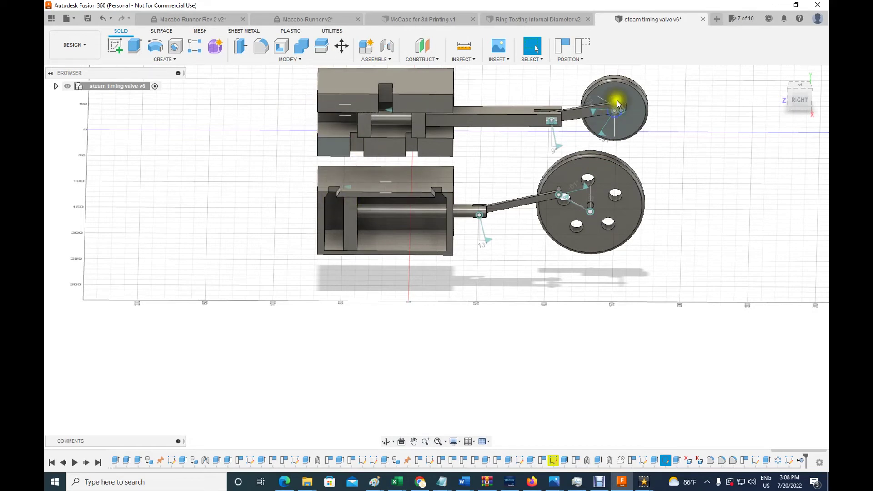
drag(581, 167, 631, 200)
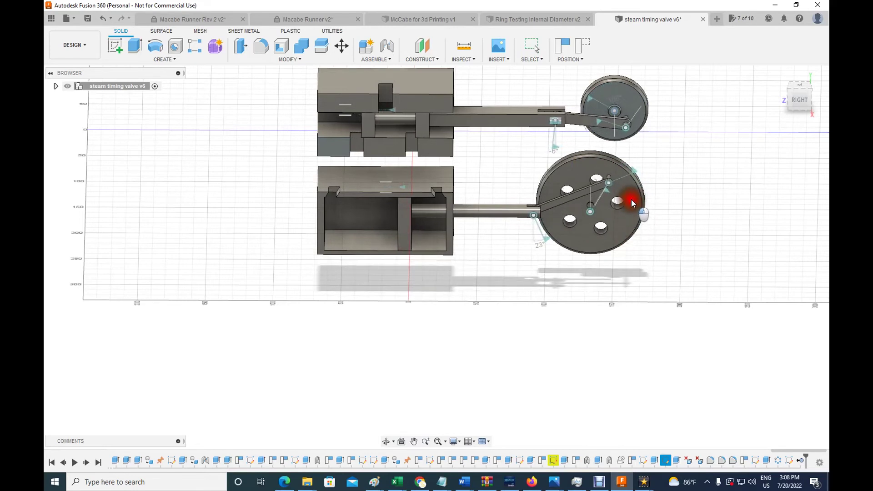
right_click(607, 192)
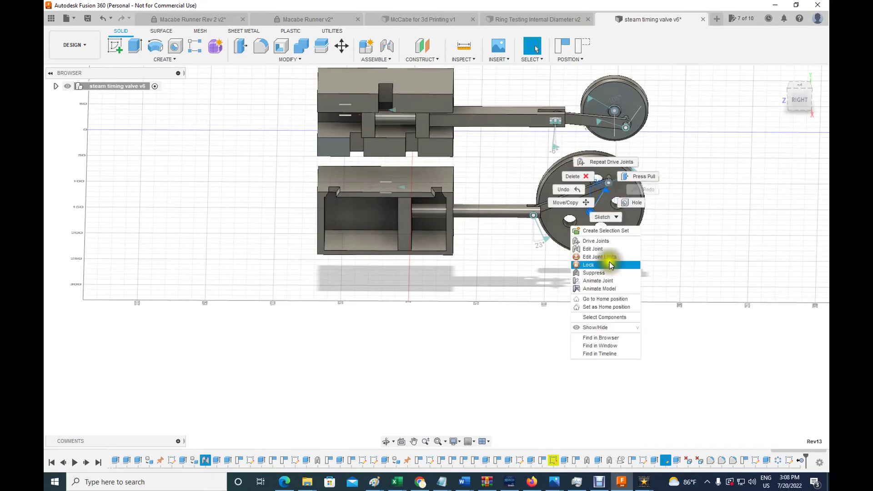
click(610, 288)
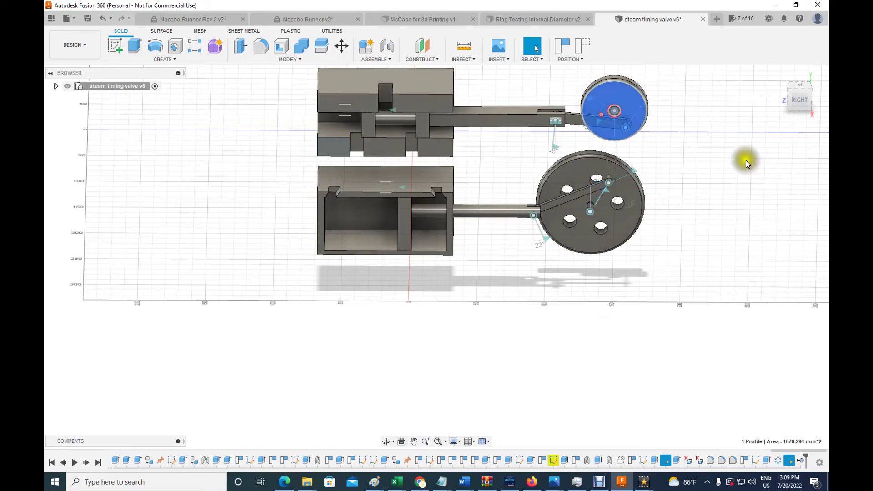
Animate the model from the small valve wheel's rotary joint and examine the valve ports and piston at an angle and straight from the right side
right_click(590, 101)
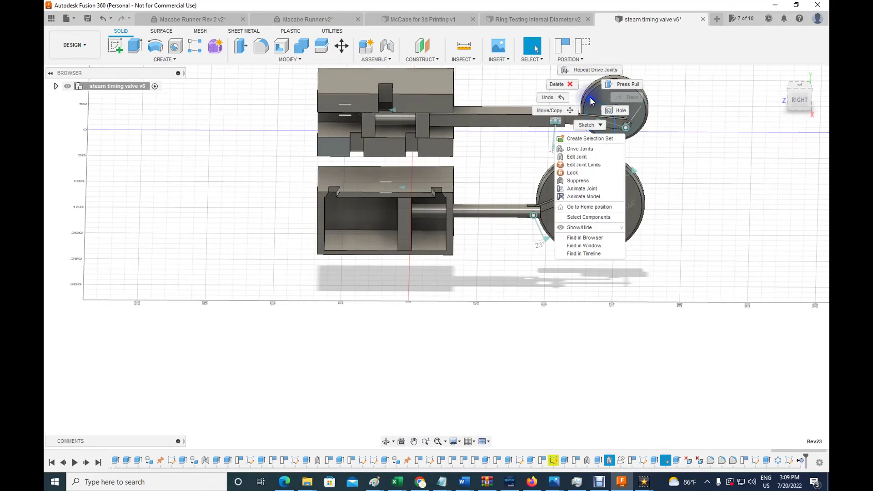
click(587, 197)
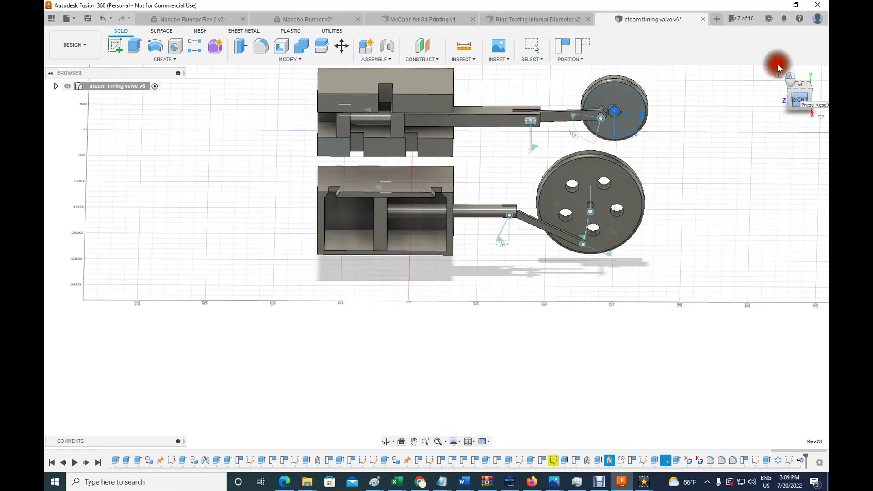
mouse_move(791, 99)
mouse_down()
mouse_move(777, 90)
mouse_move(793, 88)
mouse_move(766, 90)
mouse_up()
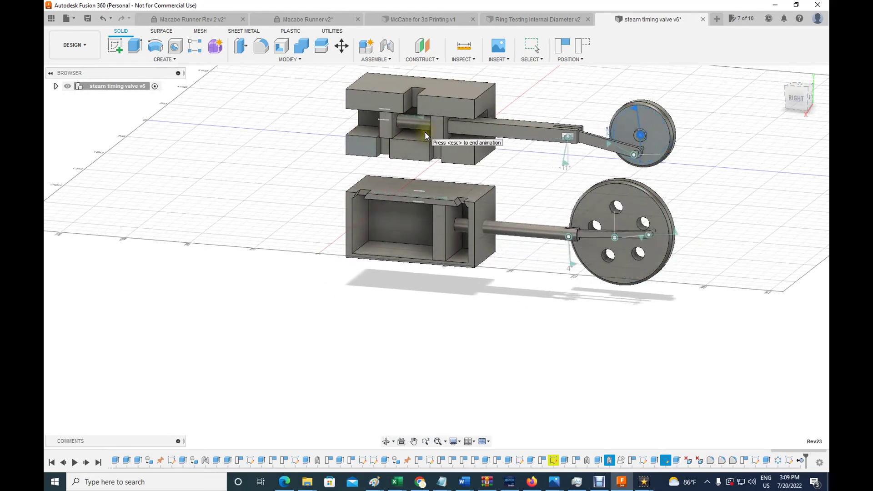
drag(796, 101, 814, 98)
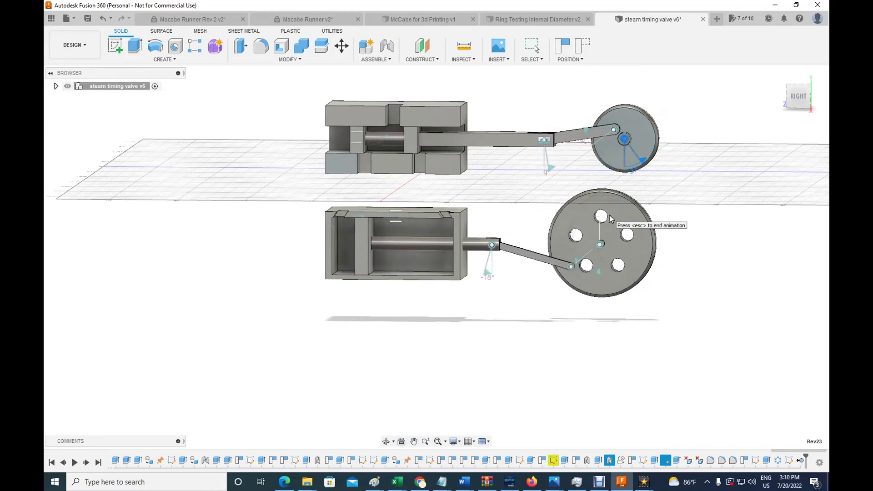
click(739, 134)
mouse_move(798, 97)
mouse_down()
mouse_move(789, 111)
mouse_move(795, 96)
mouse_move(821, 97)
mouse_move(775, 94)
mouse_move(771, 103)
mouse_move(808, 98)
mouse_move(800, 96)
mouse_up()
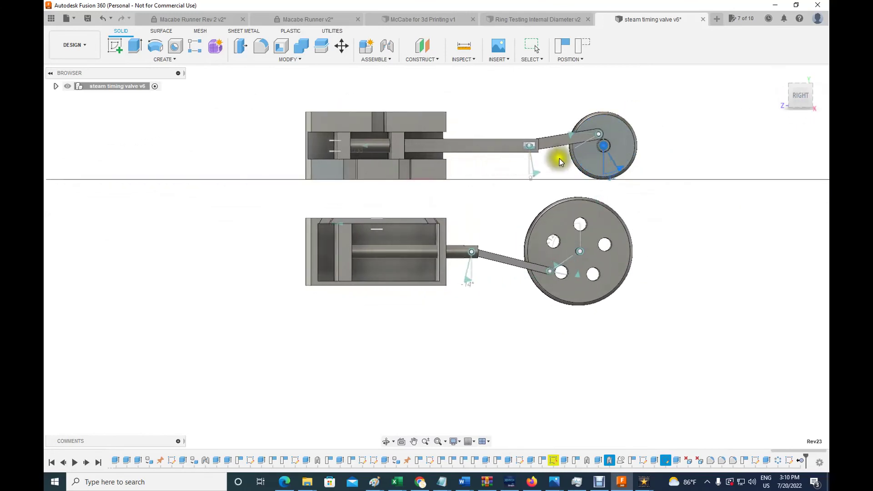
click(799, 93)
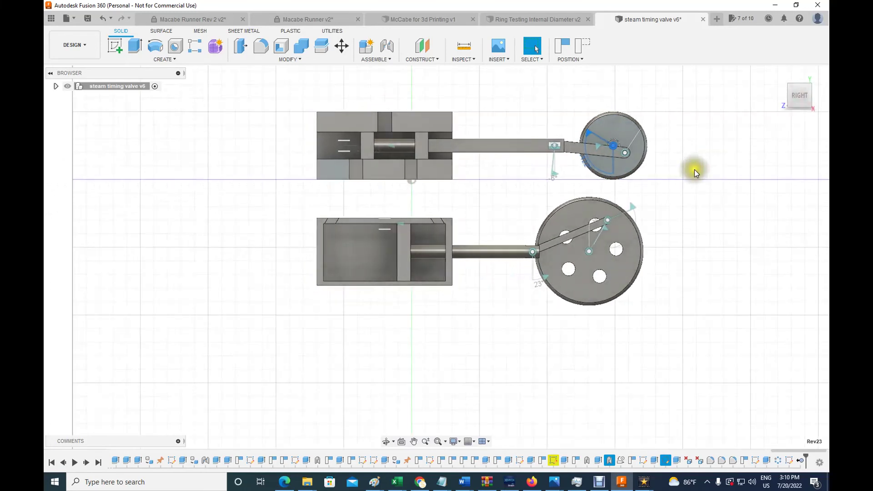
Repeat the model animation from the small valve wheel's rotary joint and examine the wheels, rods and cylinders from both sides, below and above
scroll(694, 170, up, 3)
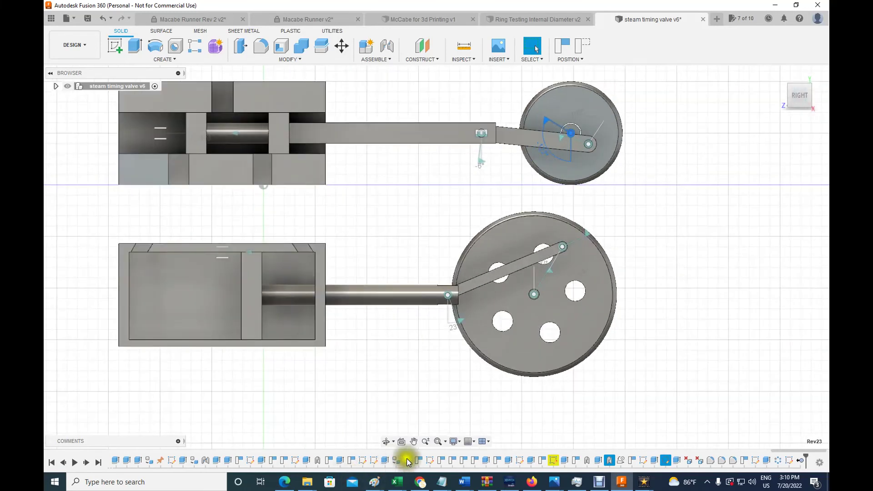
middle_drag(384, 373, 444, 409)
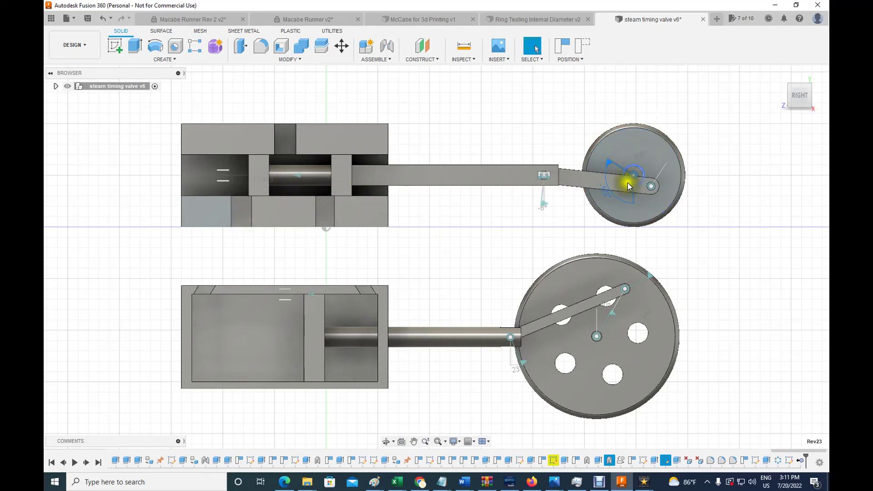
right_click(609, 163)
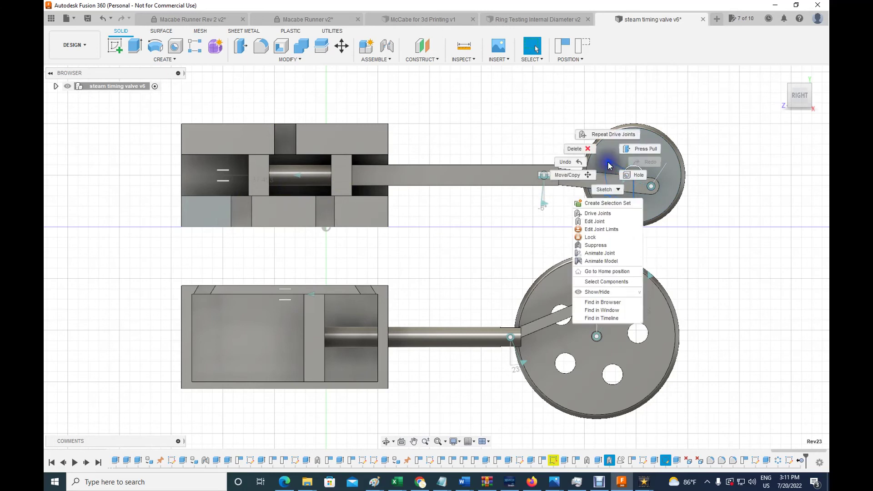
click(609, 262)
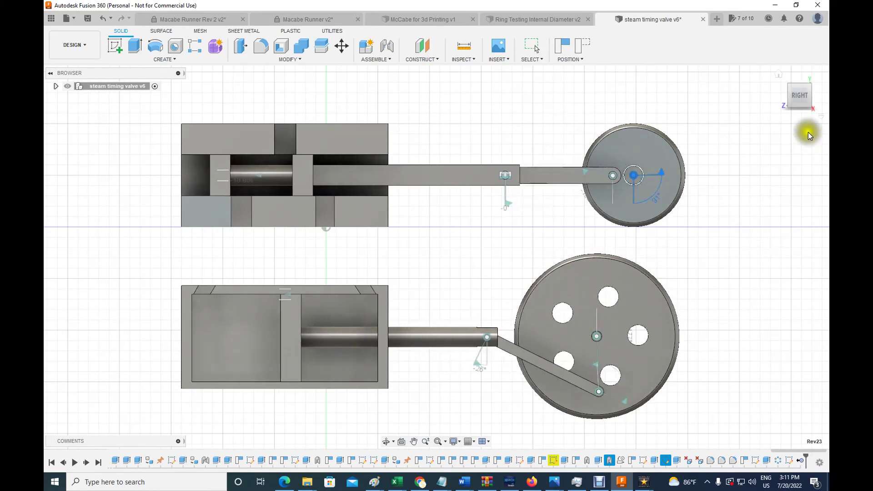
mouse_move(790, 105)
mouse_down()
mouse_move(656, 105)
mouse_move(598, 94)
mouse_move(572, 102)
mouse_up()
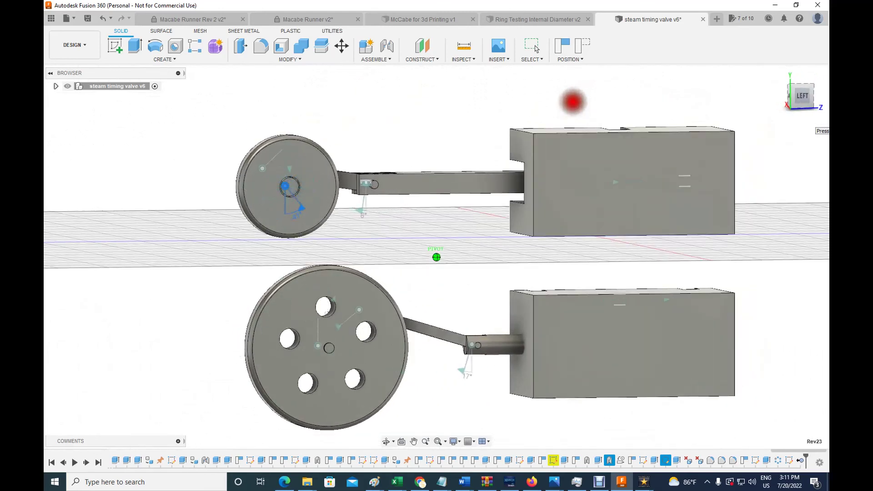
mouse_move(602, 106)
mouse_down()
mouse_move(742, 107)
mouse_move(799, 92)
mouse_move(55, 101)
mouse_move(799, 108)
mouse_move(802, 128)
mouse_up()
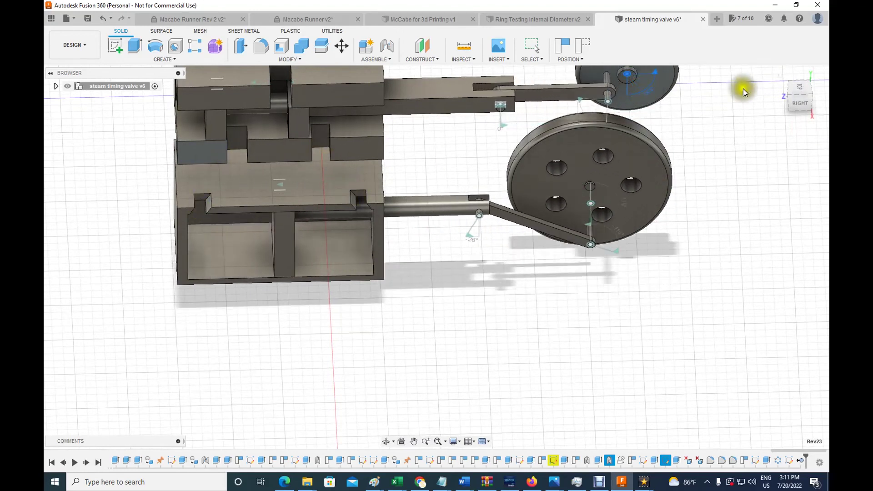
drag(801, 95, 797, 39)
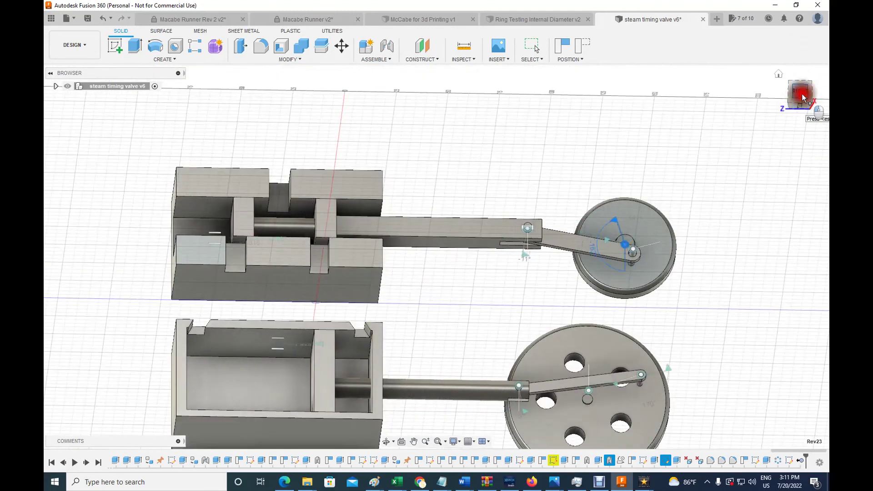
click(801, 94)
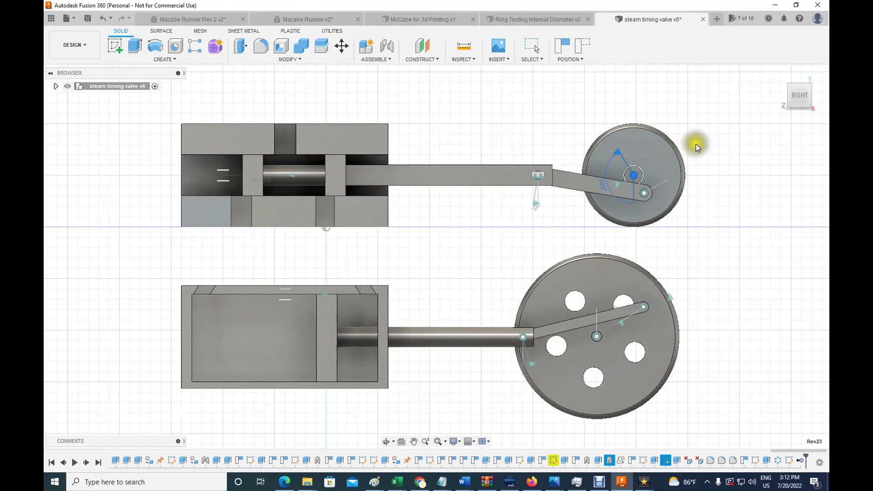
mouse_move(796, 94)
mouse_down()
mouse_move(757, 101)
mouse_move(799, 100)
mouse_up()
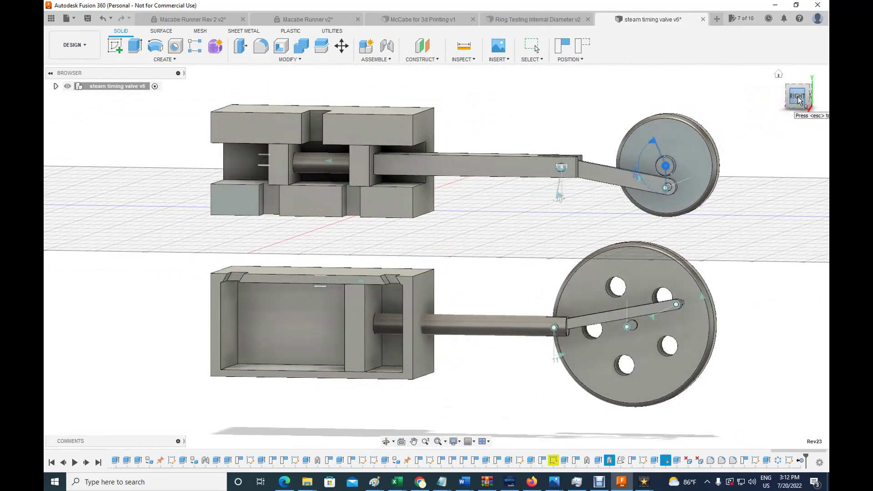